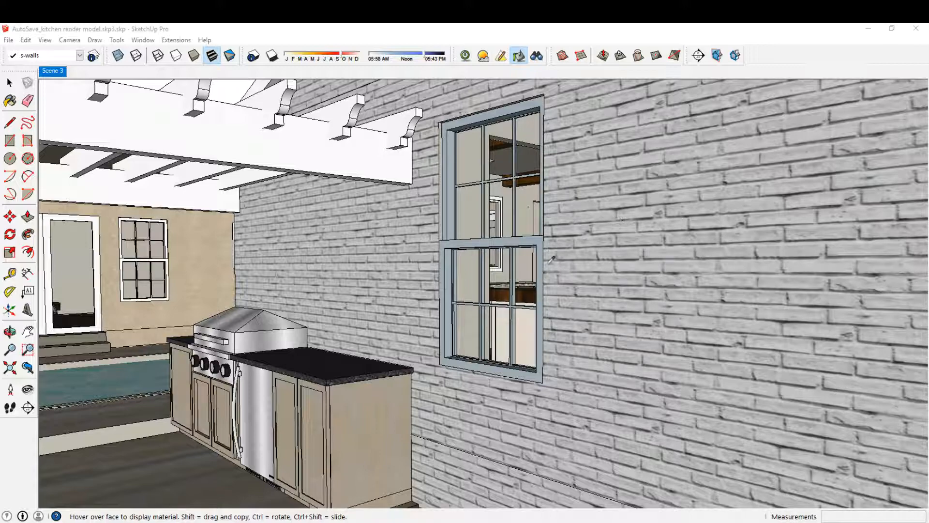
Step: Load the brick wall's Material24 into the Twilight material editor via the eyedropper
click(520, 59)
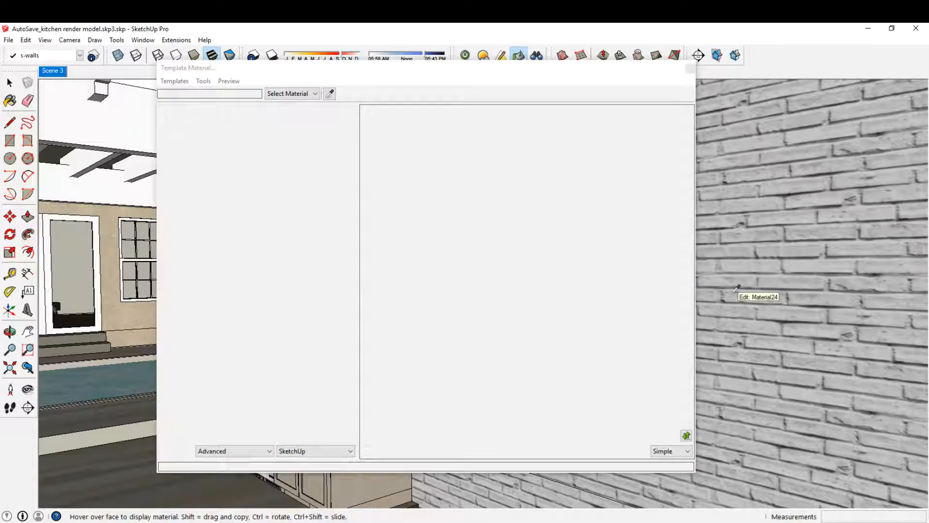
click(736, 289)
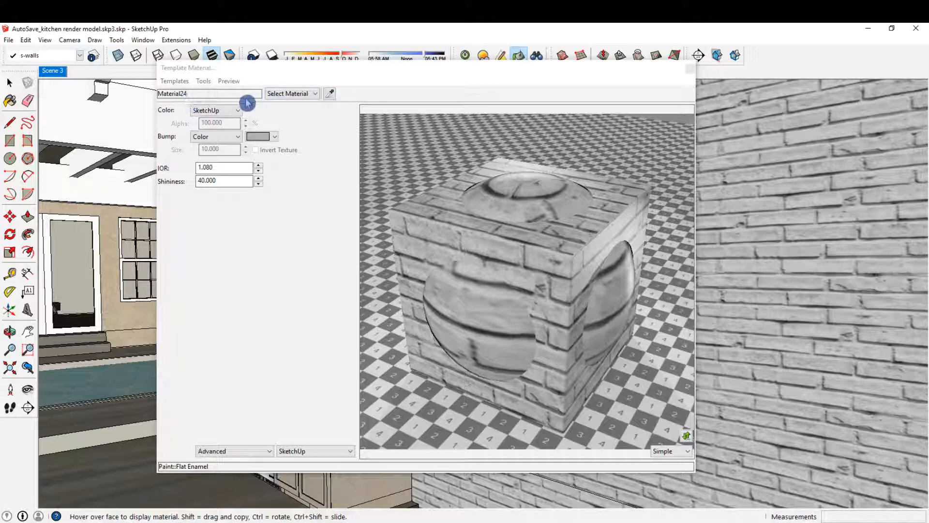
Step: Apply the Templates > Flat template to Material24 and reach its bump source choices
click(175, 81)
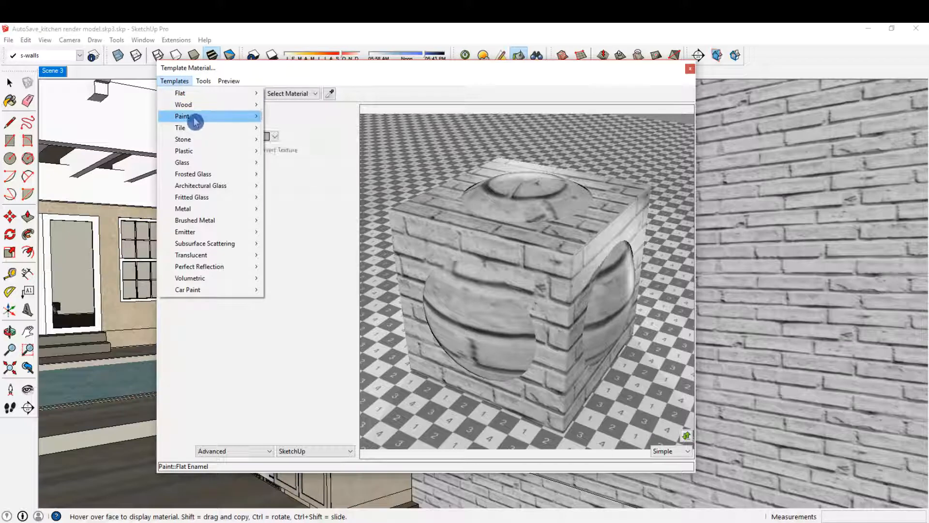
mouse_move(182, 93)
click(283, 95)
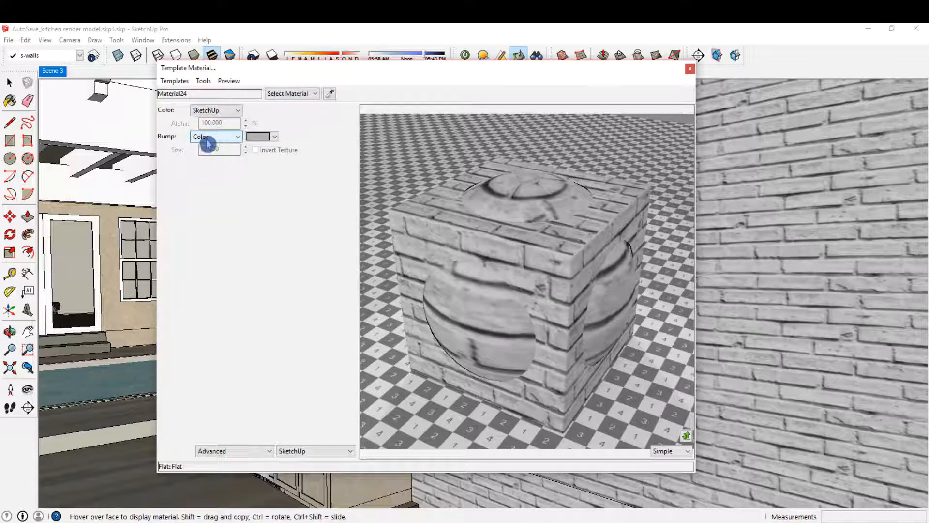
click(236, 139)
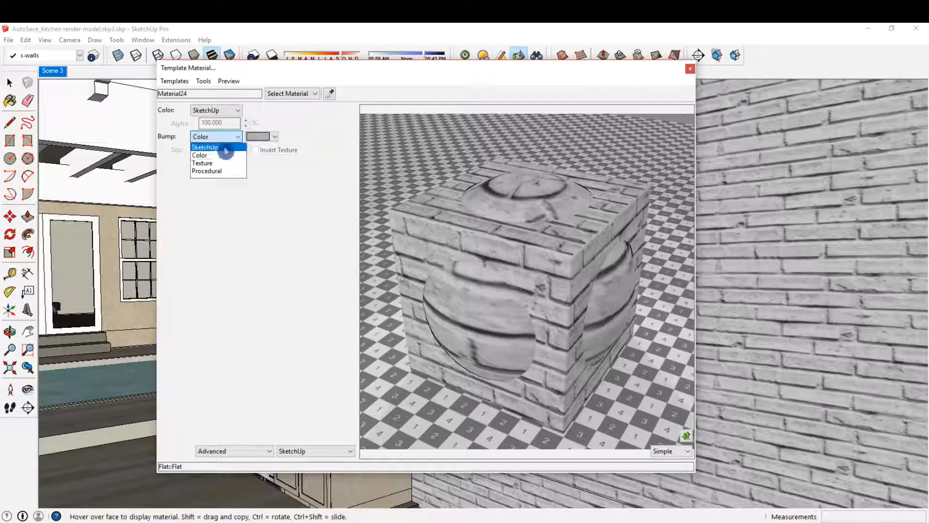
Step: Set Material24's bump source to its own SketchUp brick texture and select the size value to enter 5
click(223, 148)
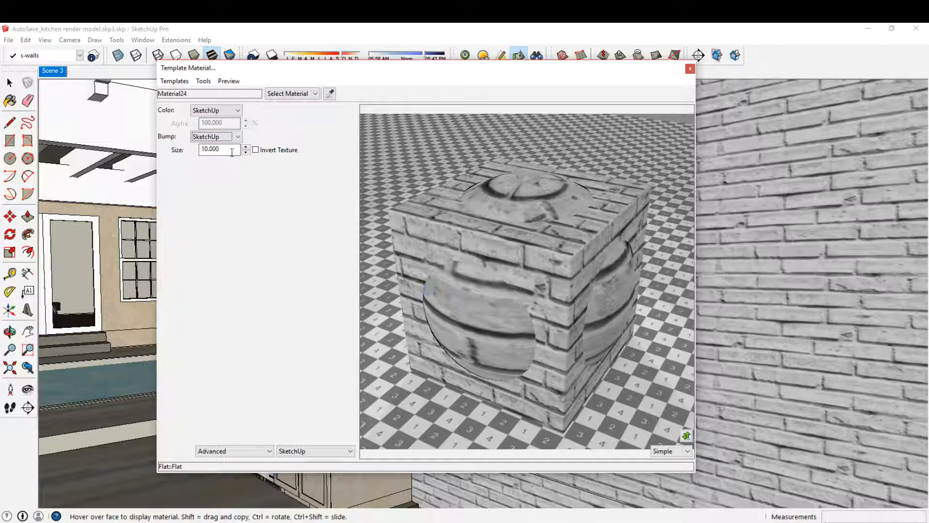
drag(231, 151, 186, 149)
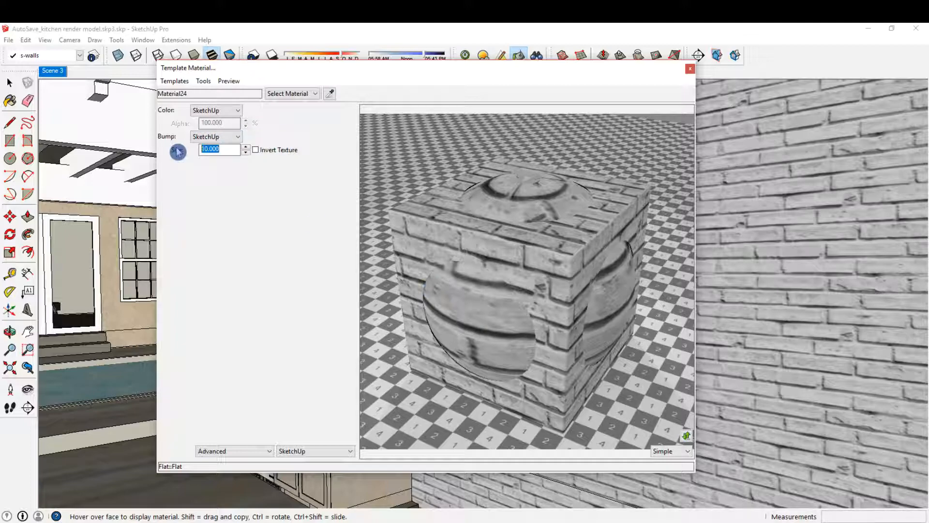
text(5)
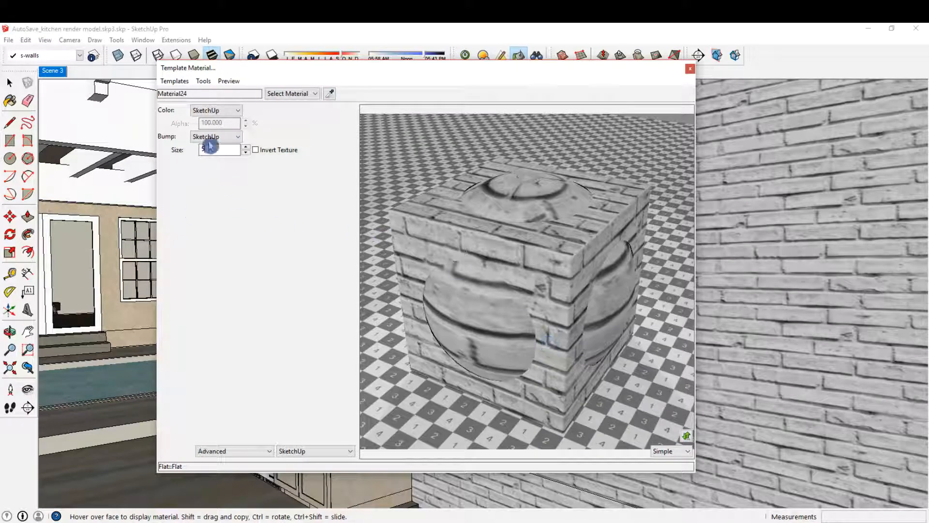
Step: Apply the Stone > Natural template to Material24 (IOR 1.100, shininess 10.000) and reach its bump source choices
click(176, 82)
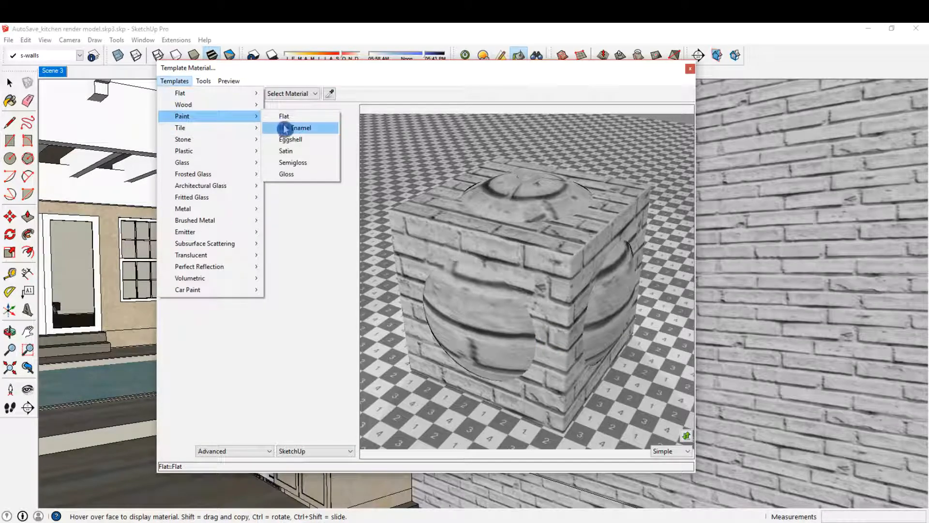
mouse_move(183, 138)
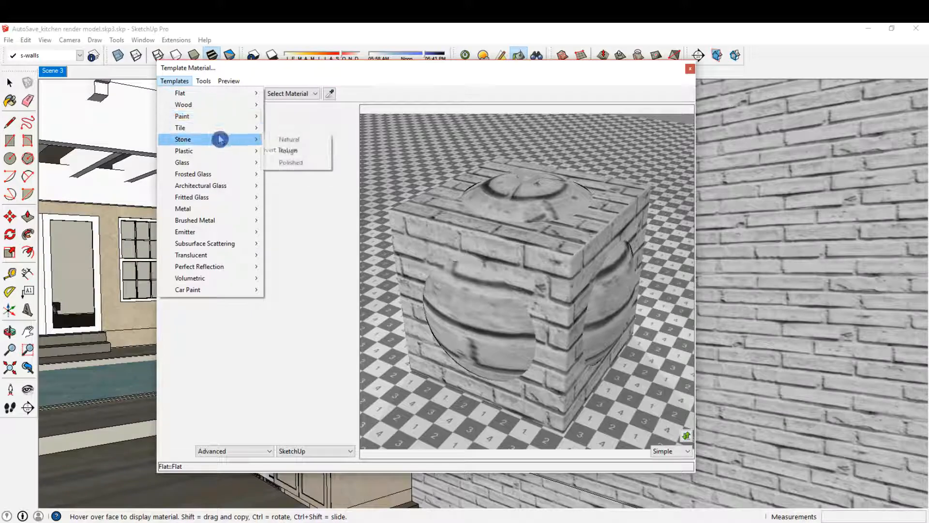
click(290, 139)
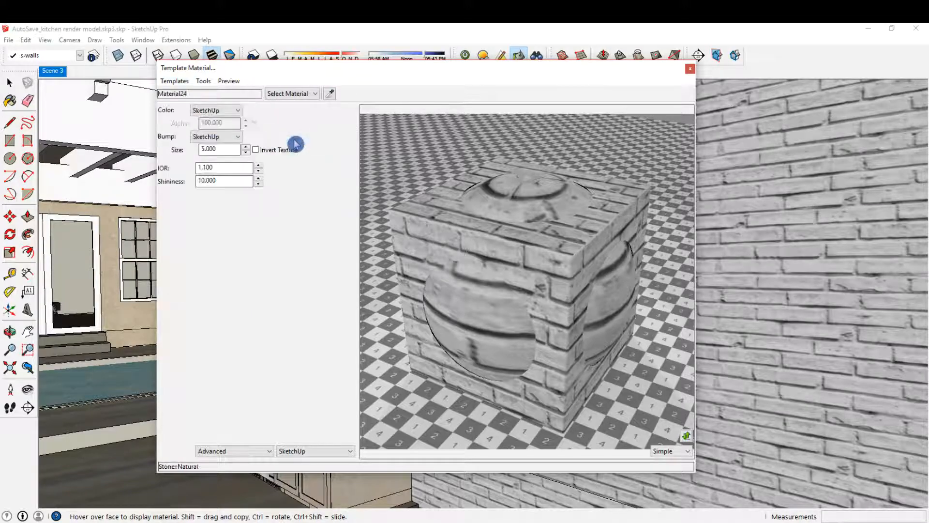
click(193, 181)
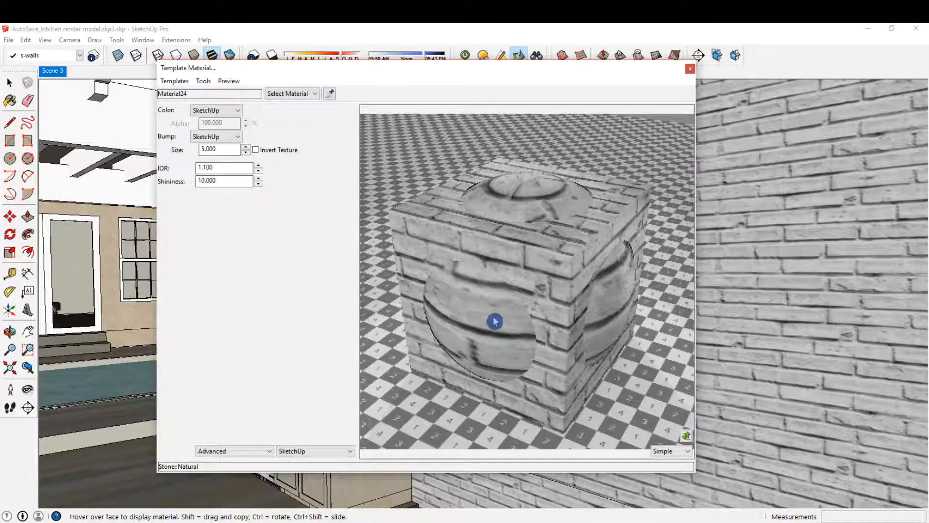
click(238, 139)
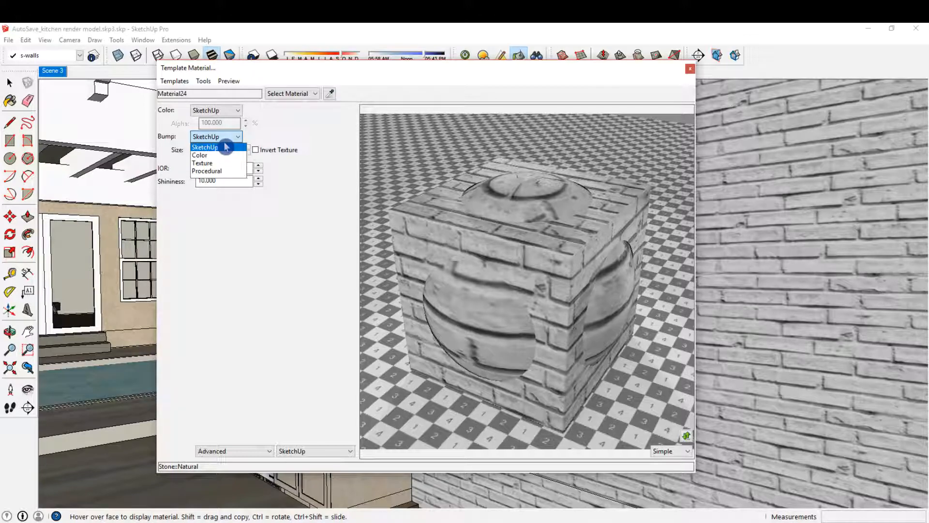
click(218, 168)
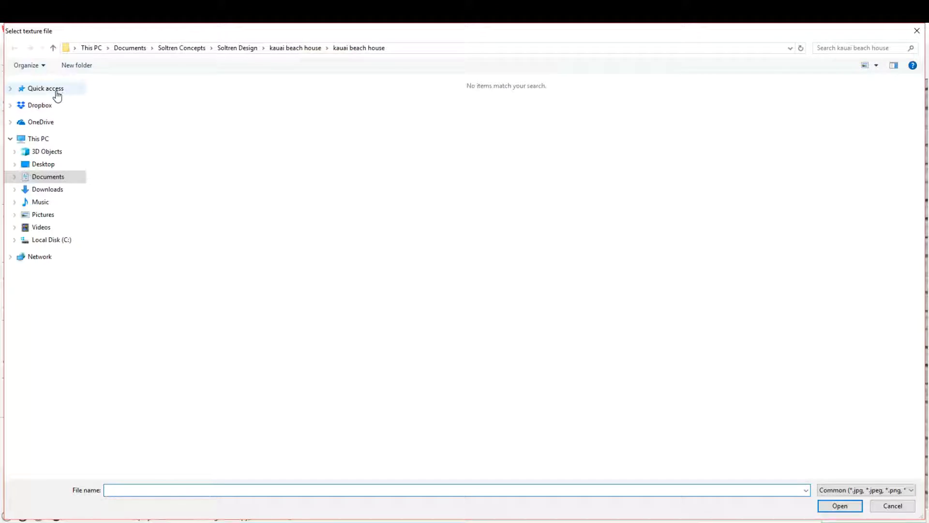
click(45, 88)
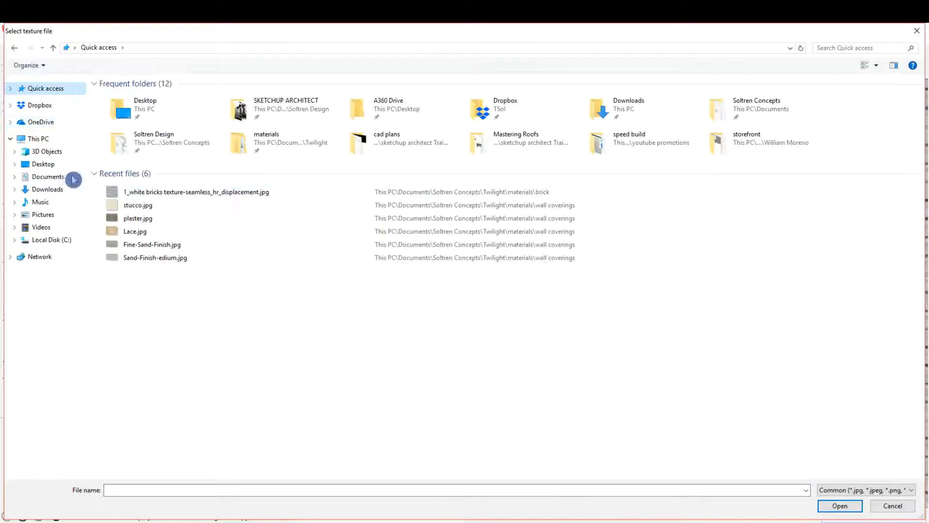
double_click(274, 142)
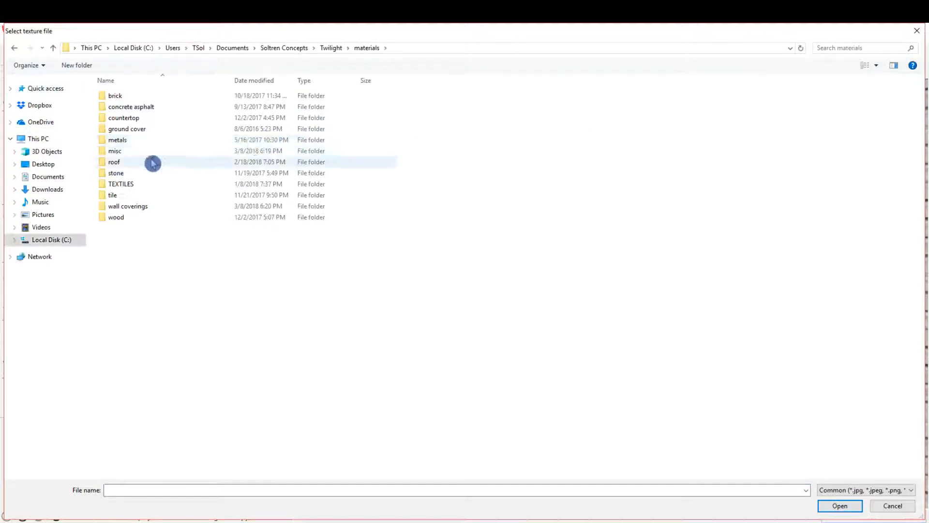
click(893, 505)
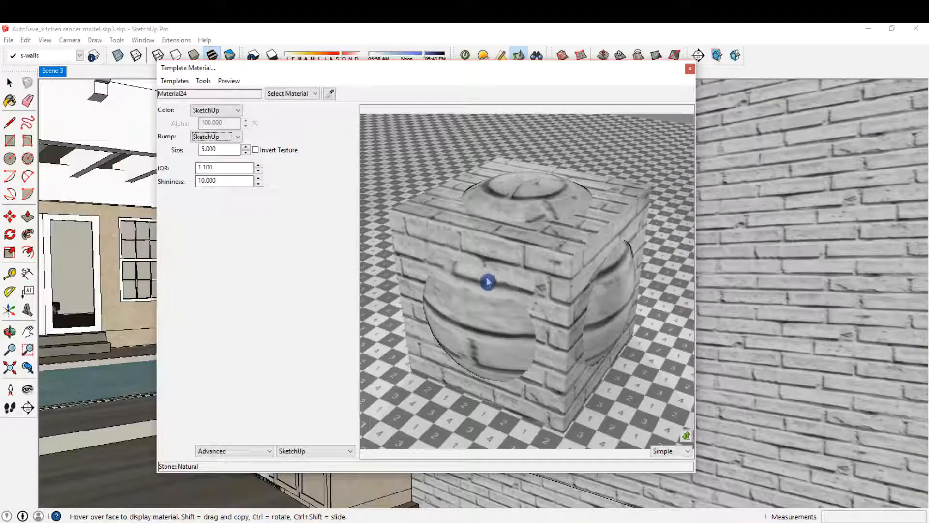
scroll(491, 267, up, 3)
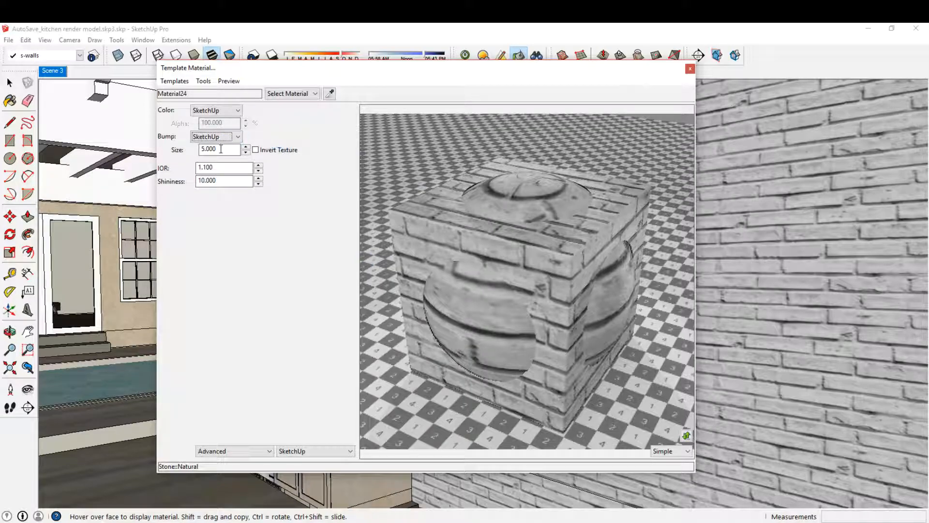
text(15)
Step: Give Material24 a bump size of 15 and a shininess of 60, refreshing the preview
key(Return)
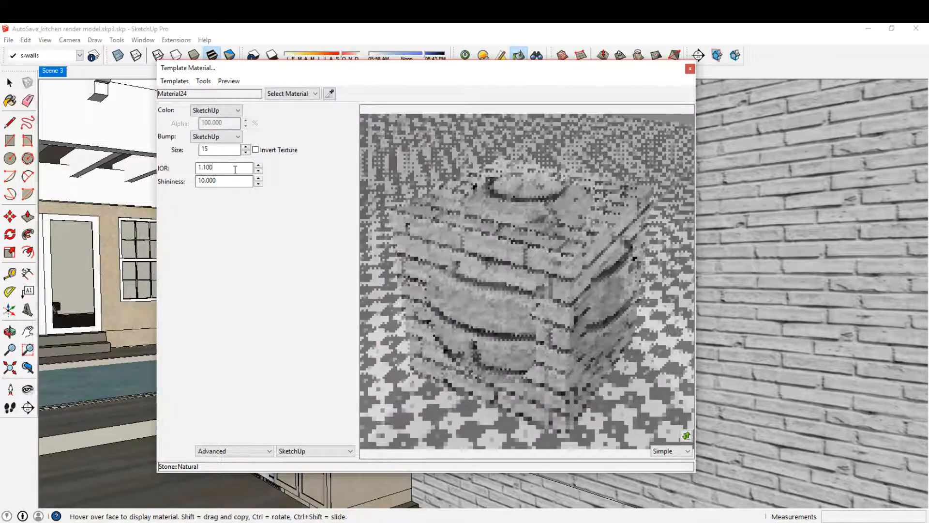
click(290, 181)
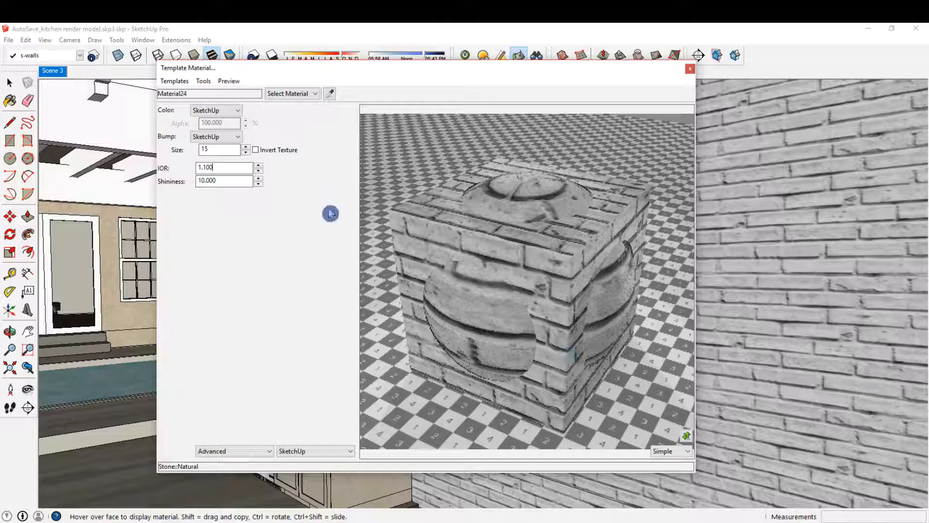
drag(229, 180, 185, 182)
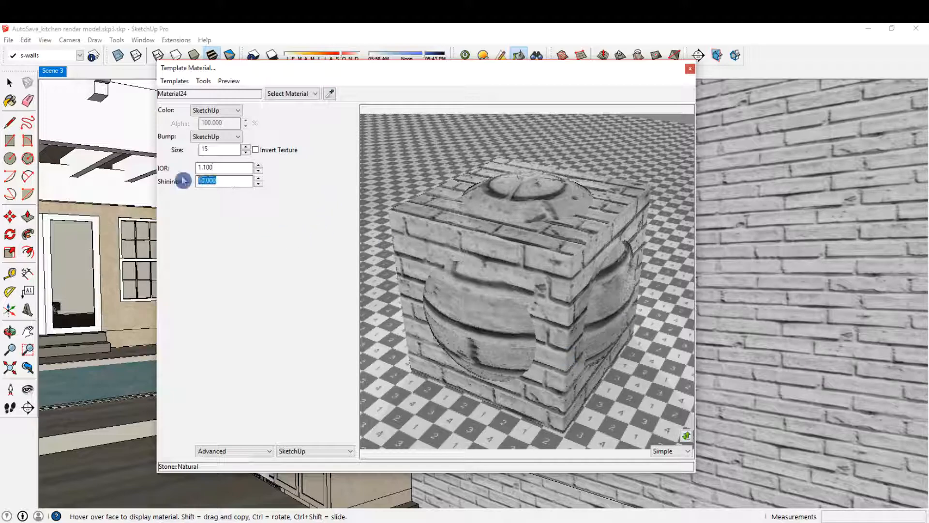
text(60)
click(239, 178)
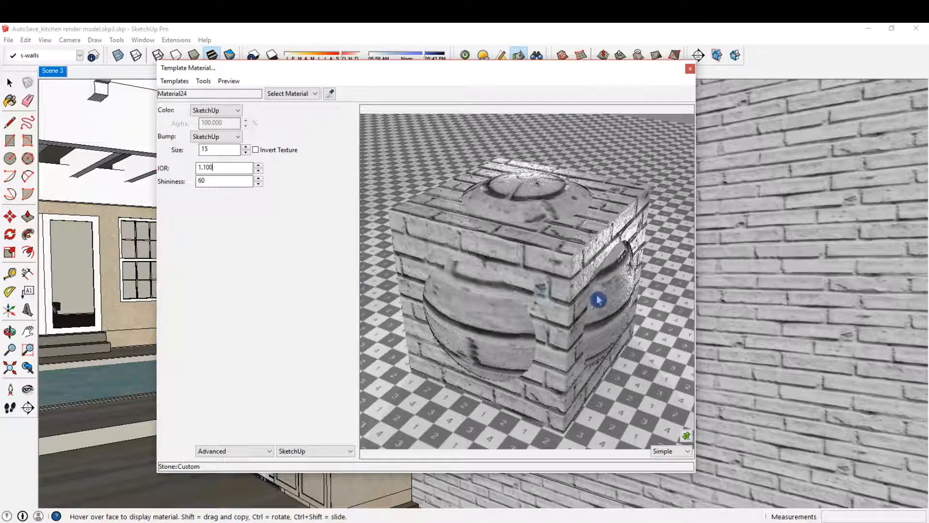
Step: Try Invert Texture on then off, close the brick settings and pick the stucco wall's material
click(255, 151)
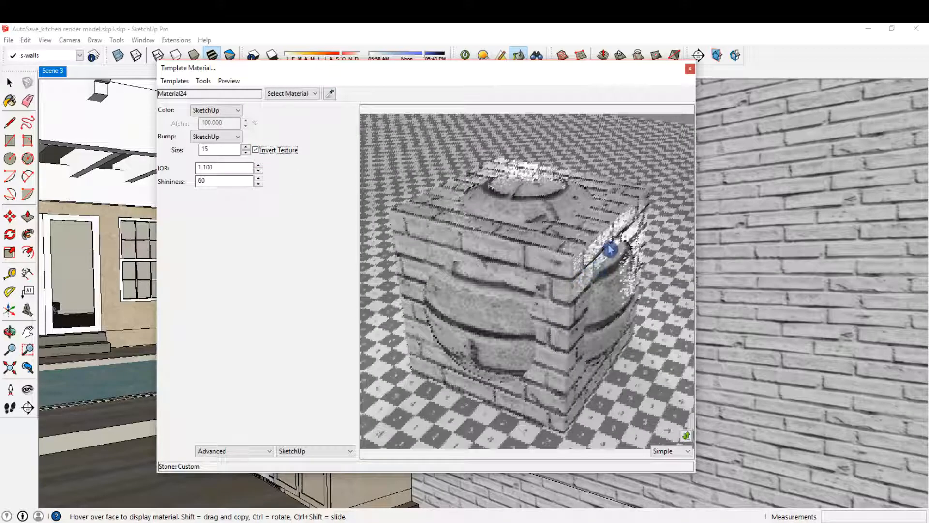
click(256, 150)
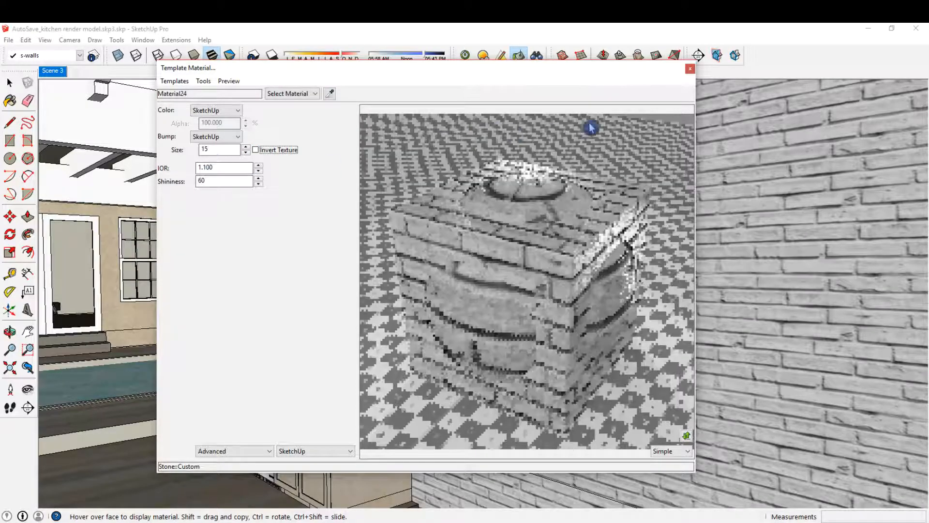
click(690, 68)
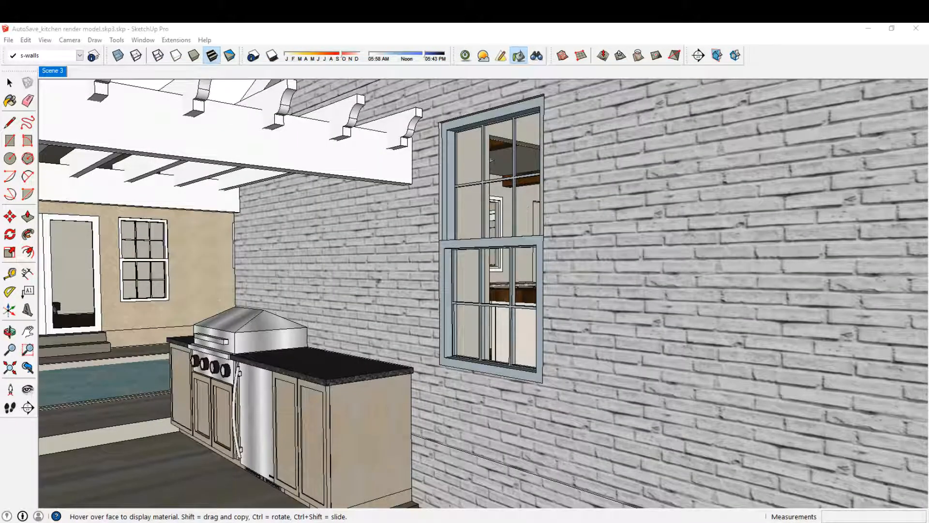
mouse_move(290, 290)
middle_down()
mouse_move(433, 287)
mouse_move(432, 263)
middle_up()
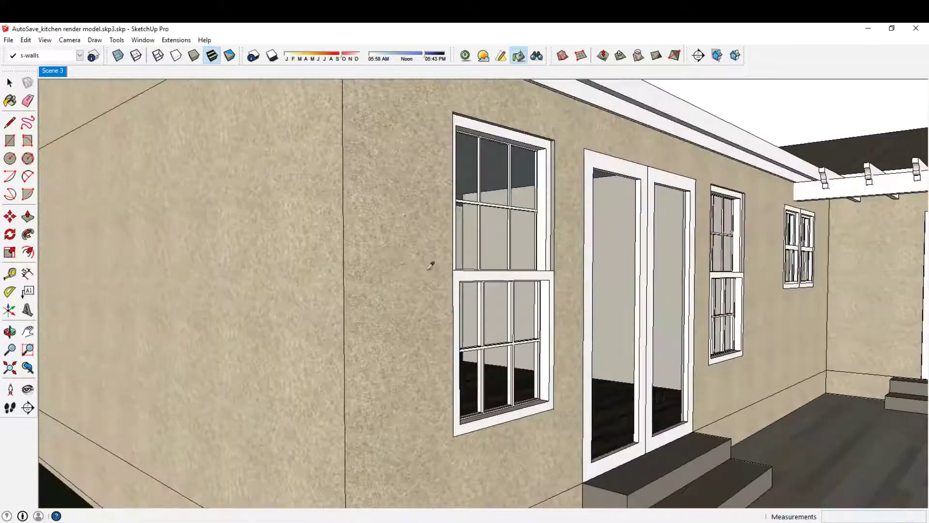
click(401, 263)
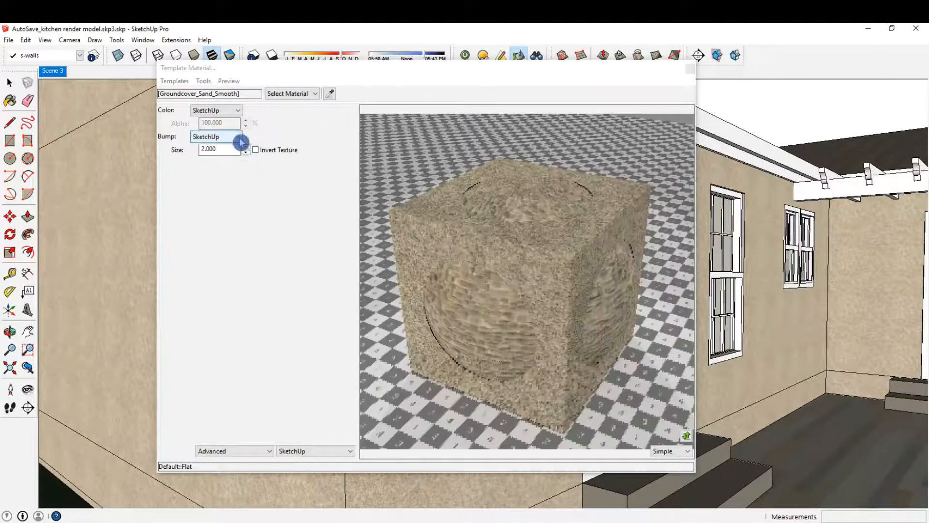
Step: Apply the Paint > Flat Enamel template to the Groundcover_Sand_Smooth stucco material
click(178, 82)
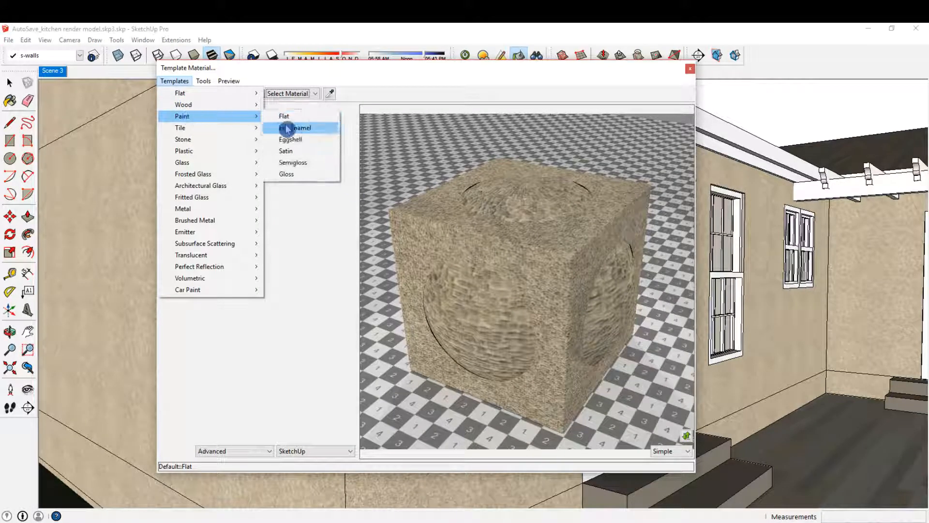
mouse_move(182, 116)
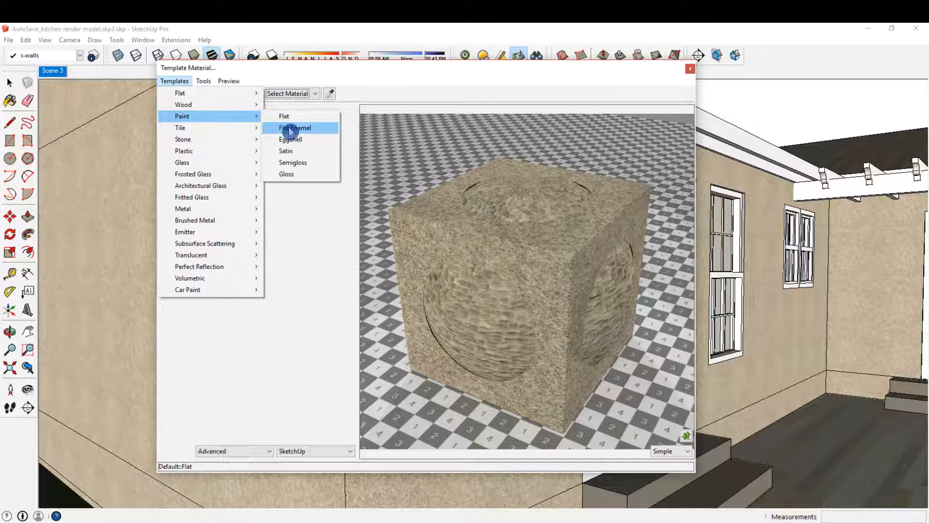
click(289, 129)
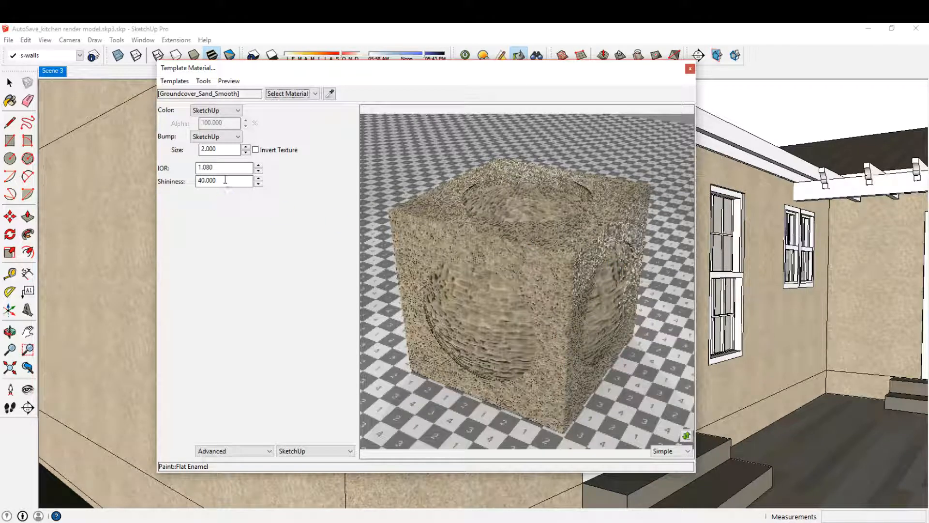
Step: Change the stucco material's bump size from 2 to 1, refresh the preview and close its settings
double_click(222, 150)
text(1)
click(233, 168)
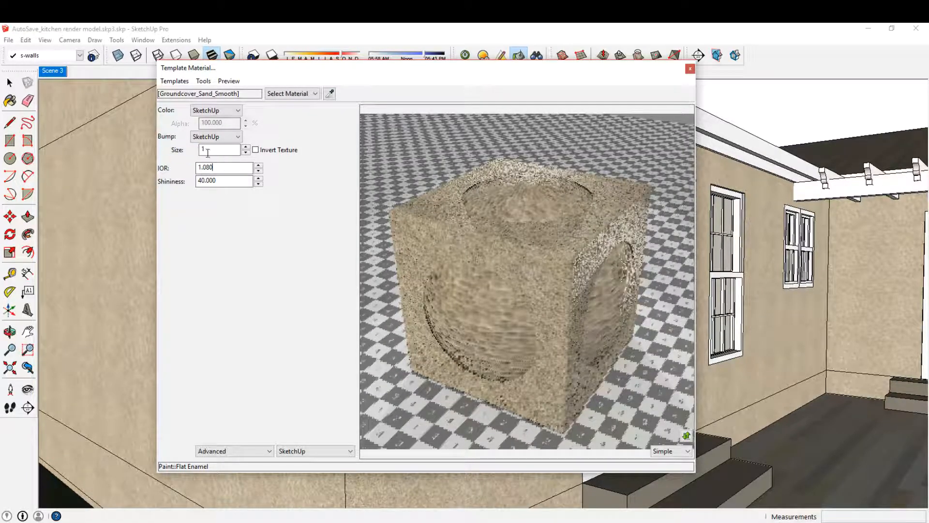
click(242, 205)
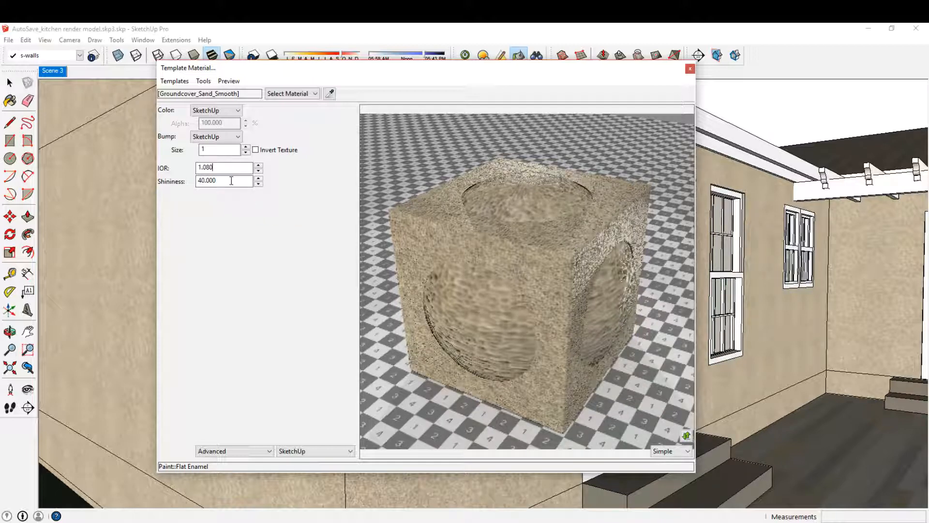
click(220, 149)
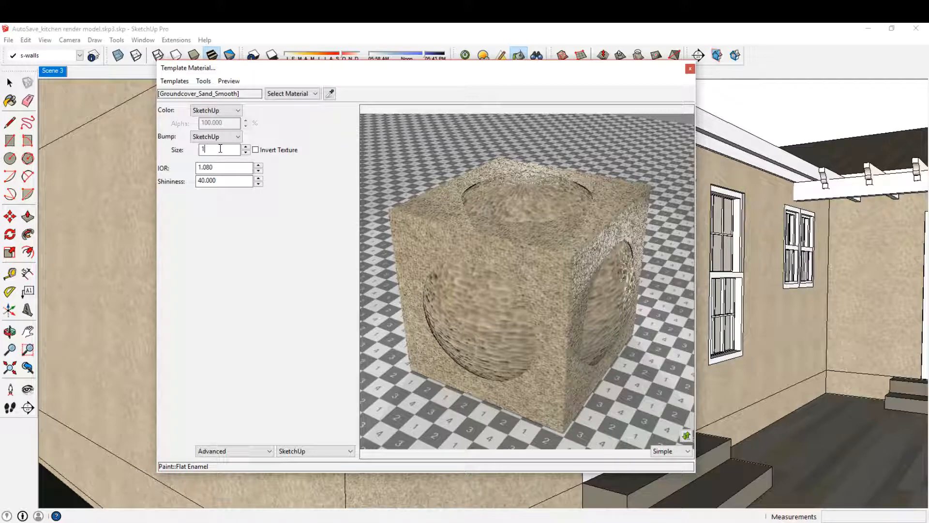
click(690, 69)
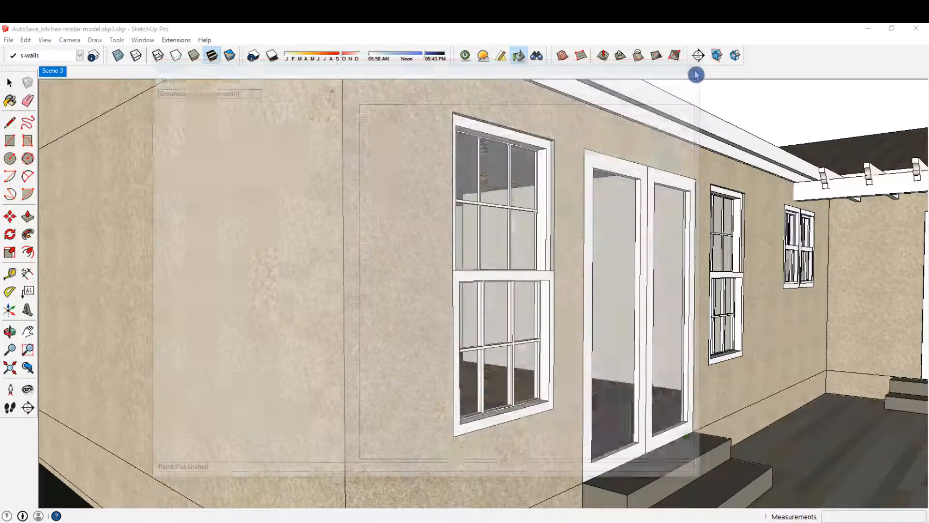